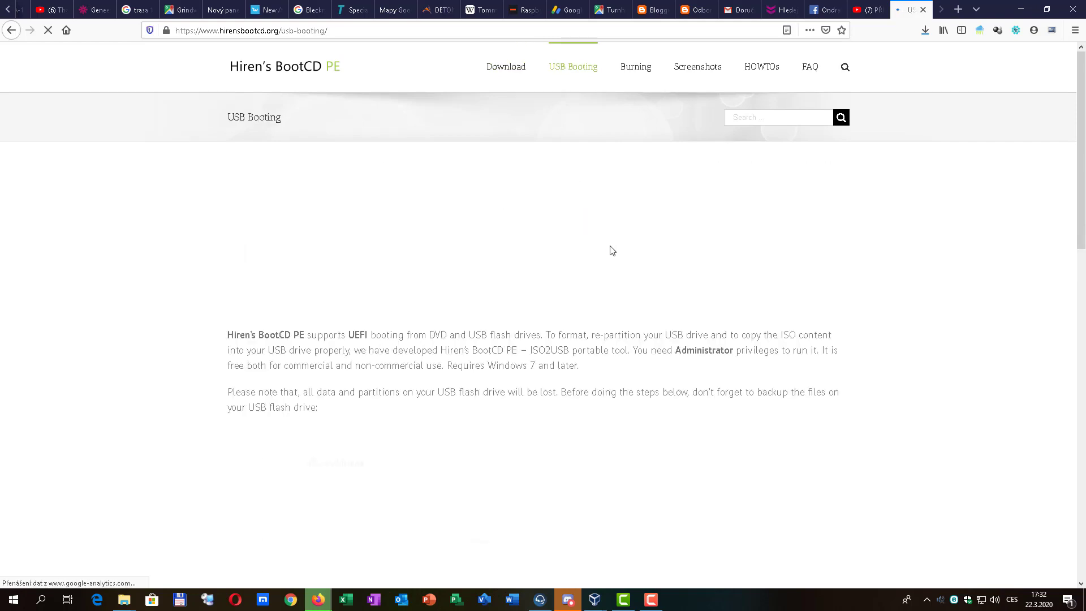
Review the USB Booting instructions, then download ISO2USB.exe and save it in the instalačky folder on drive D:.
scroll(613, 252, down, 3)
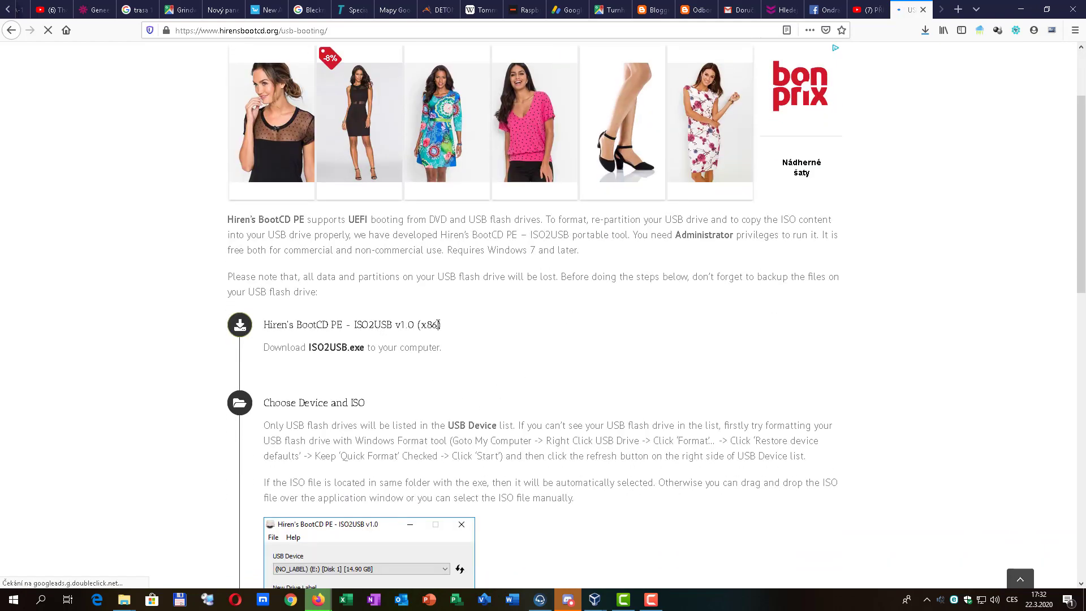
scroll(537, 353, down, 3)
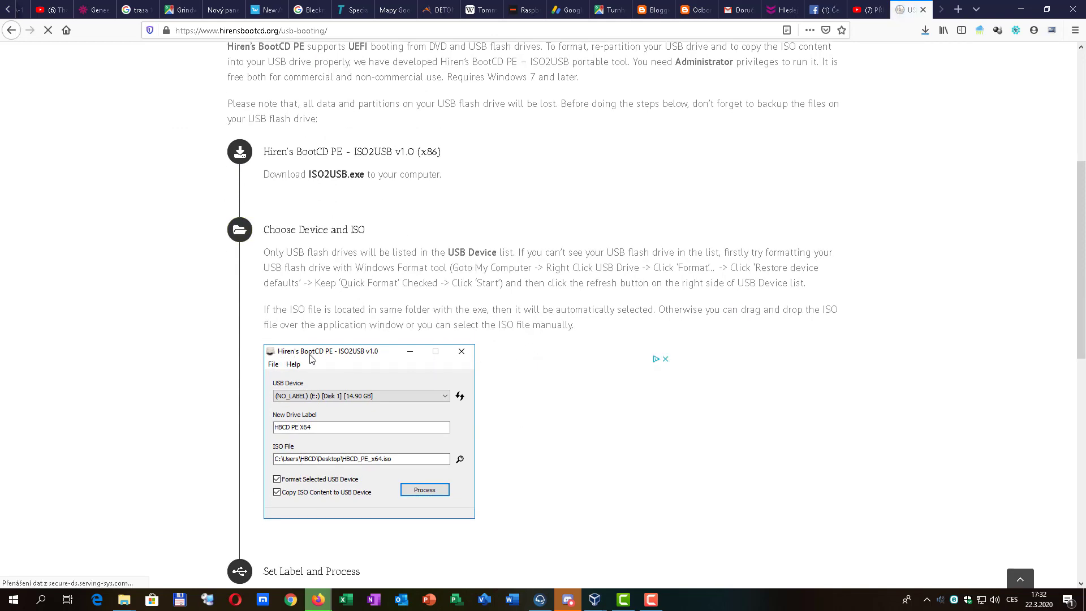
scroll(422, 356, down, 4)
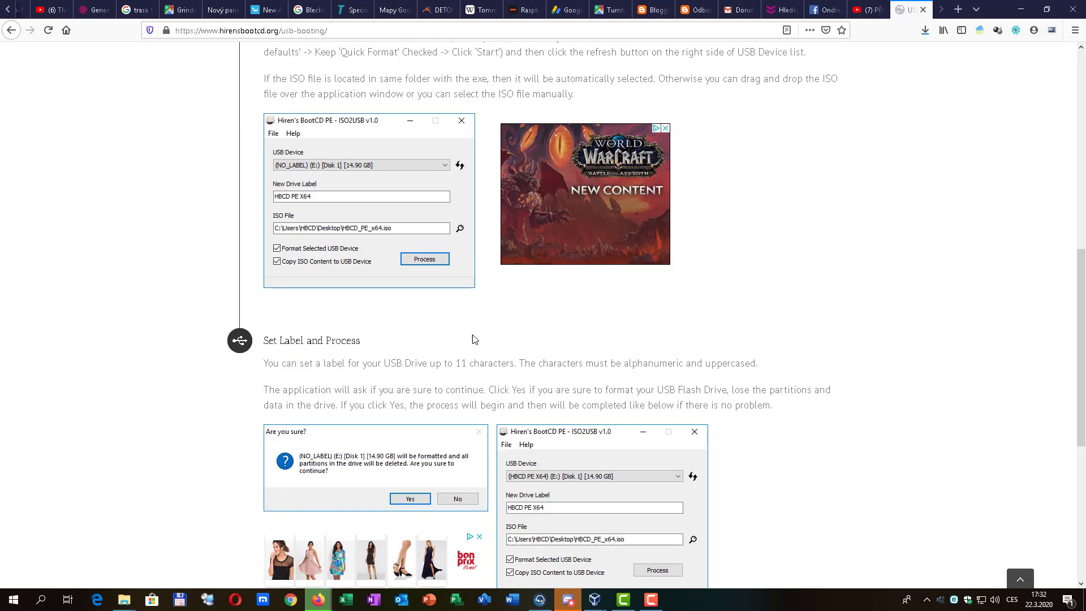
scroll(449, 347, down, 6)
scroll(449, 347, up, 5)
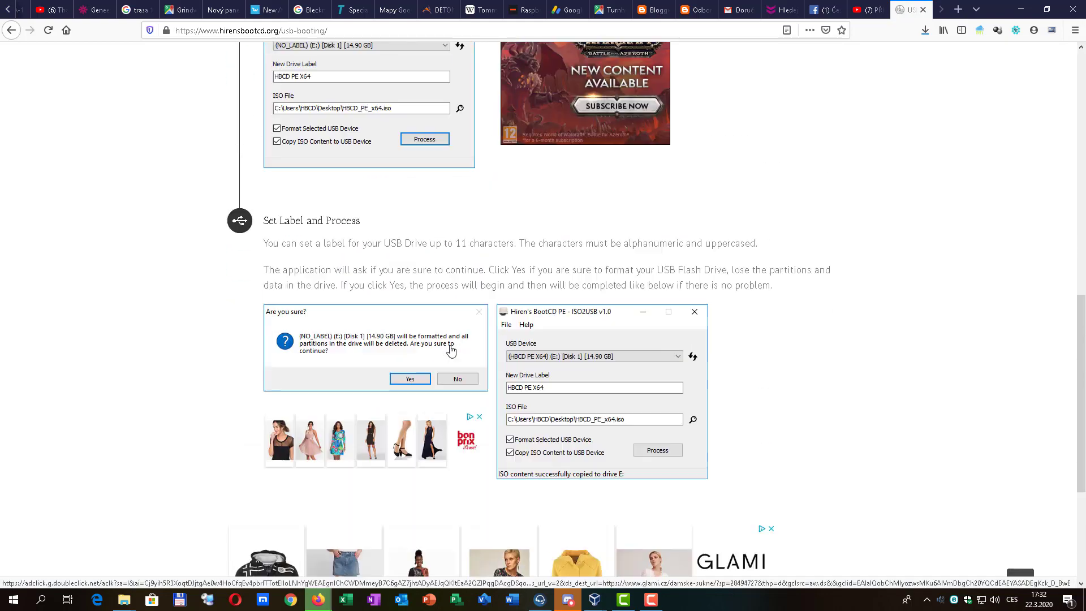
scroll(761, 380, up, 7)
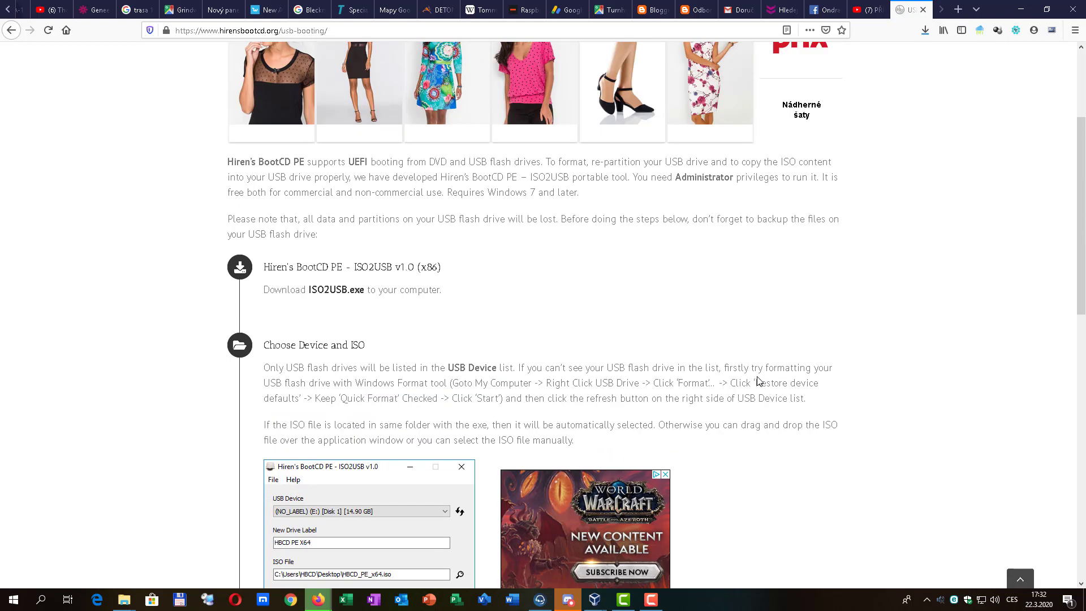
click(338, 291)
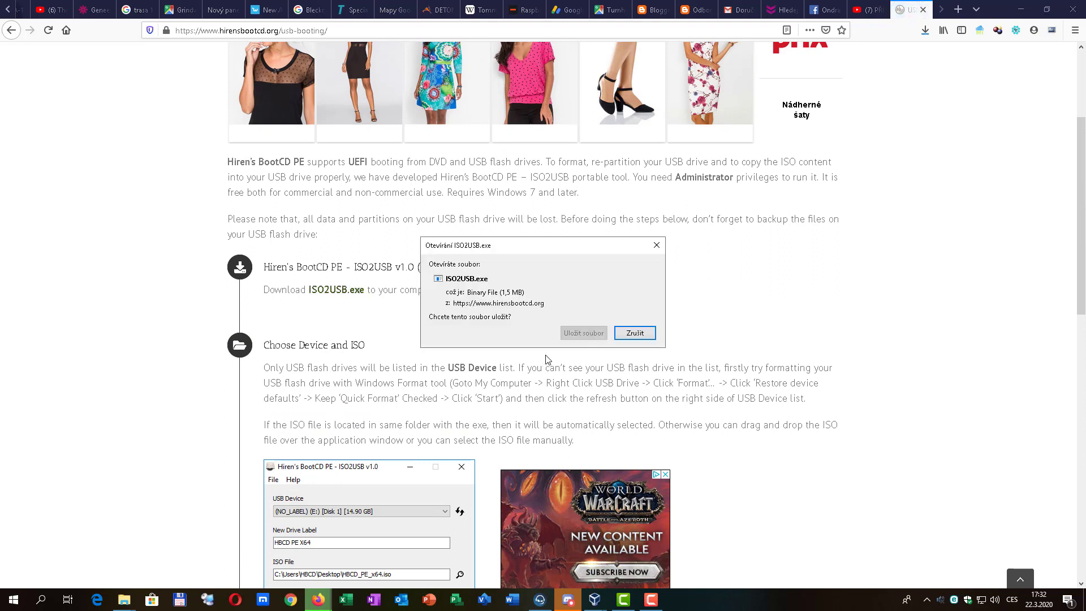
click(584, 333)
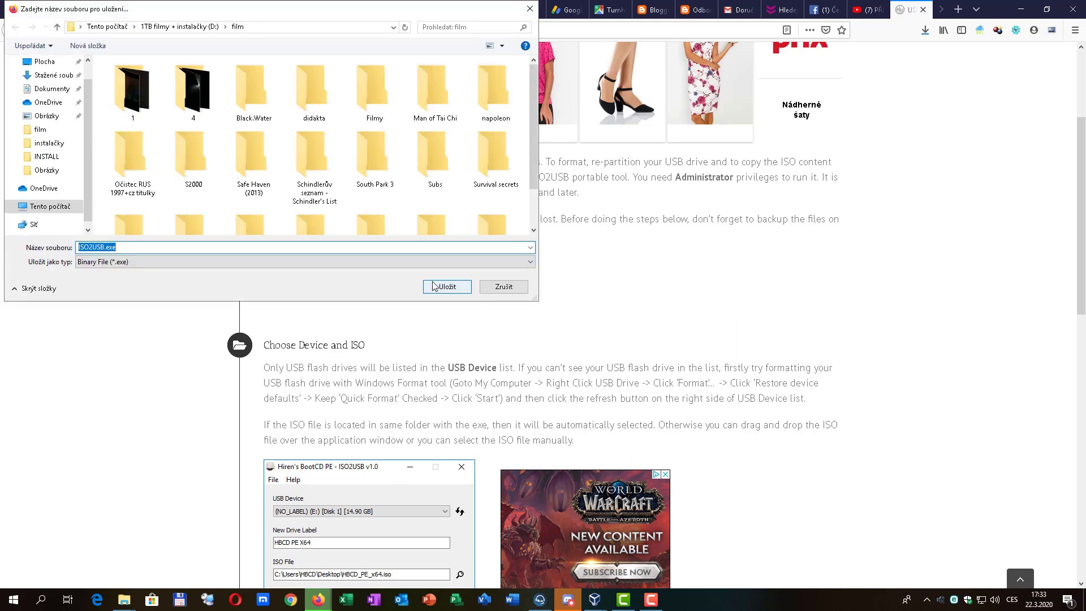
click(170, 27)
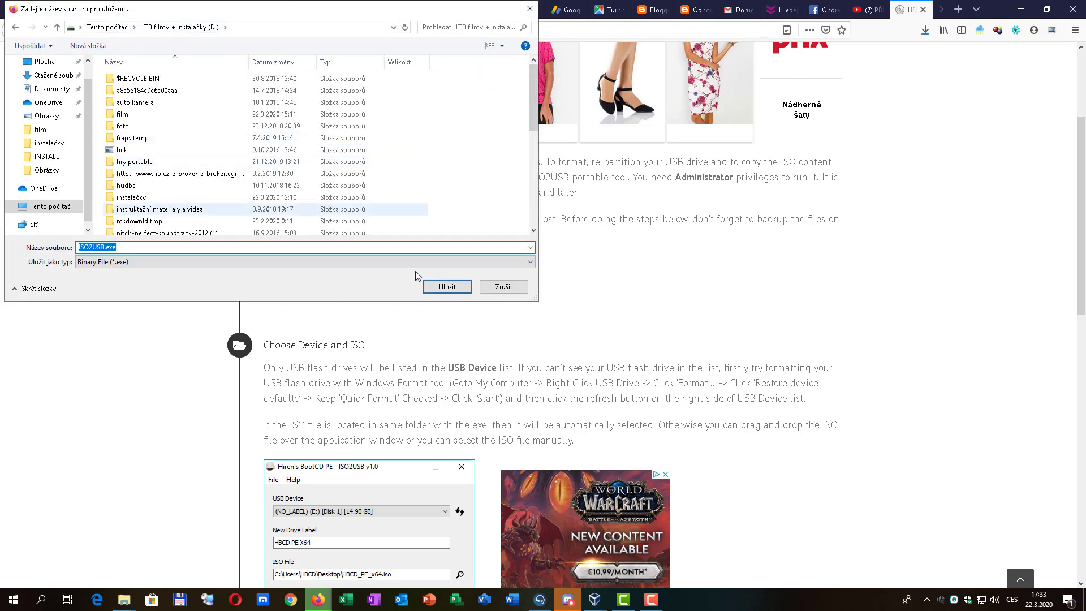
double_click(129, 198)
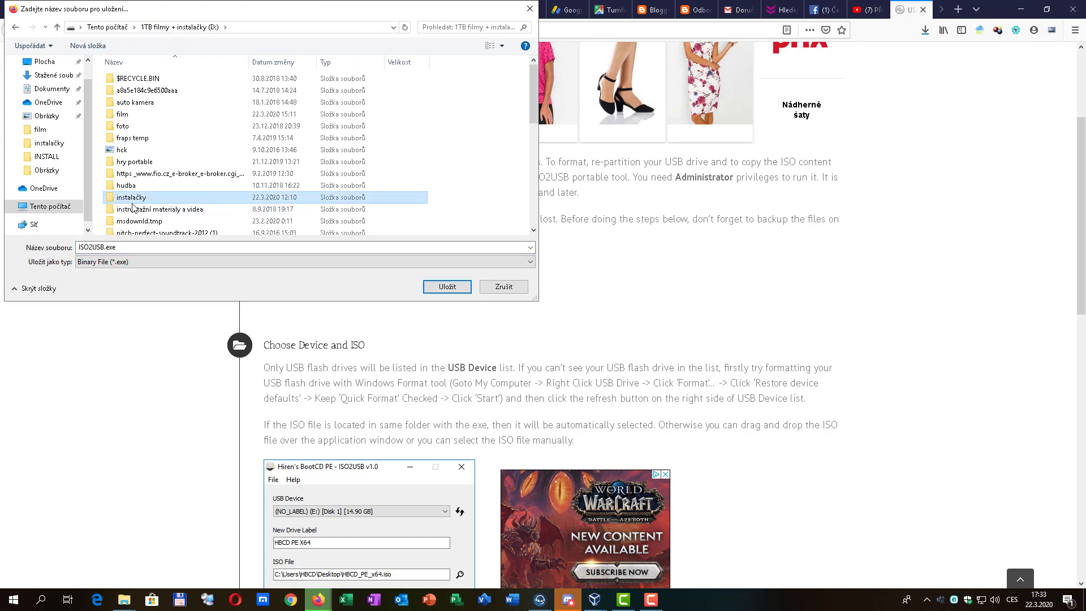
click(447, 288)
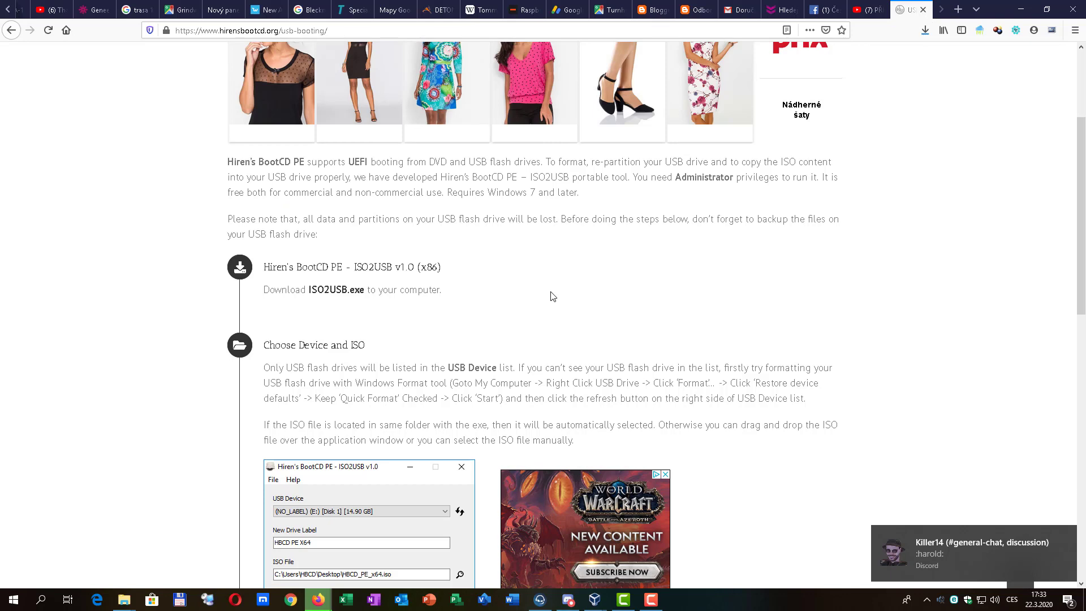
Switch from the browser to the test boot machine in VirtualBox, view the properties of This PC, and close them.
click(1022, 14)
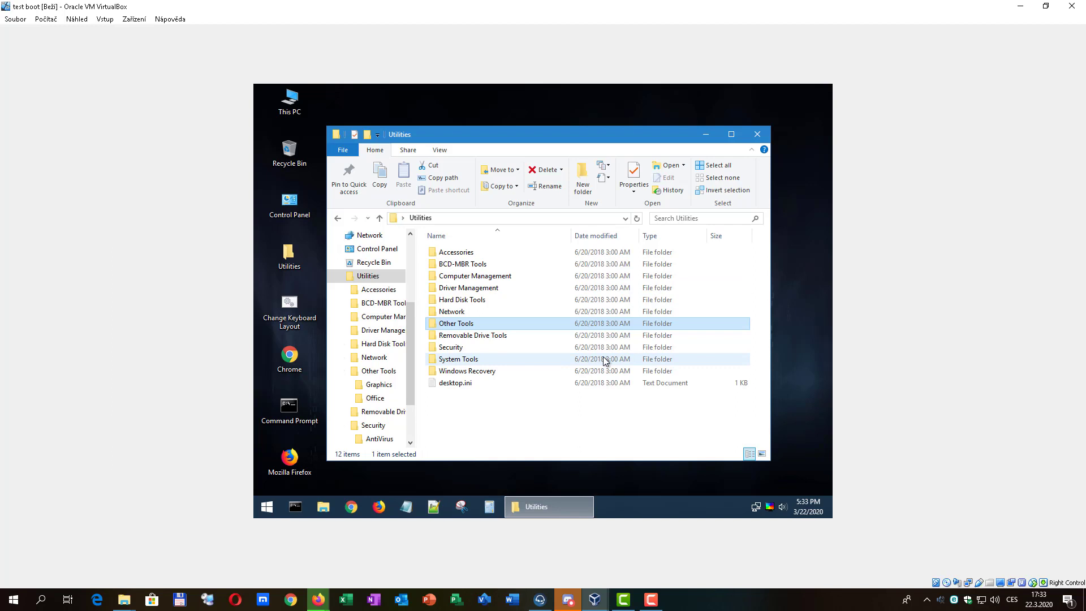
right_click(283, 102)
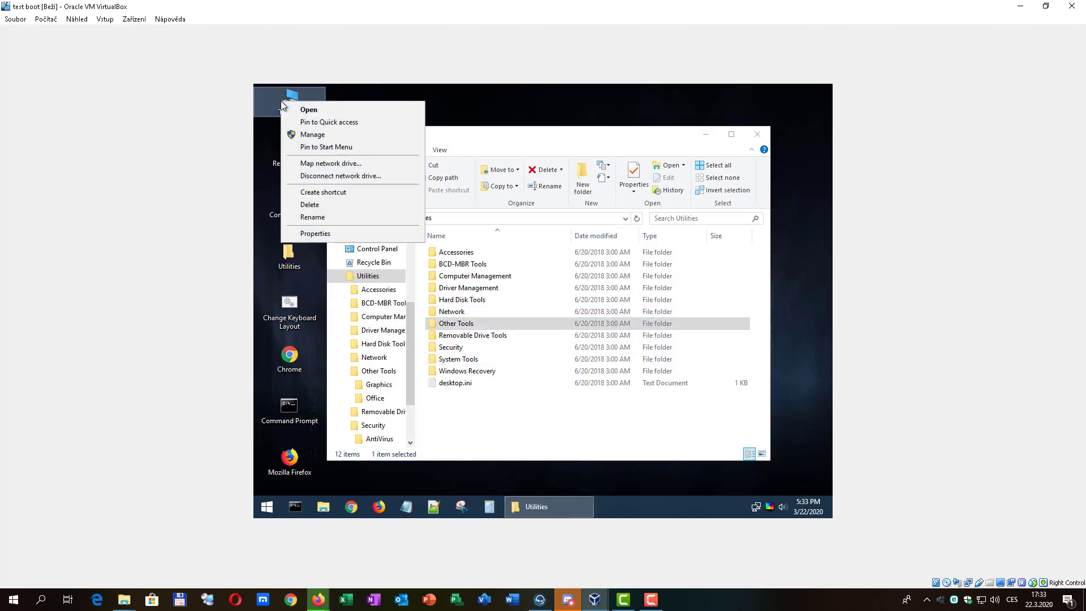
click(331, 235)
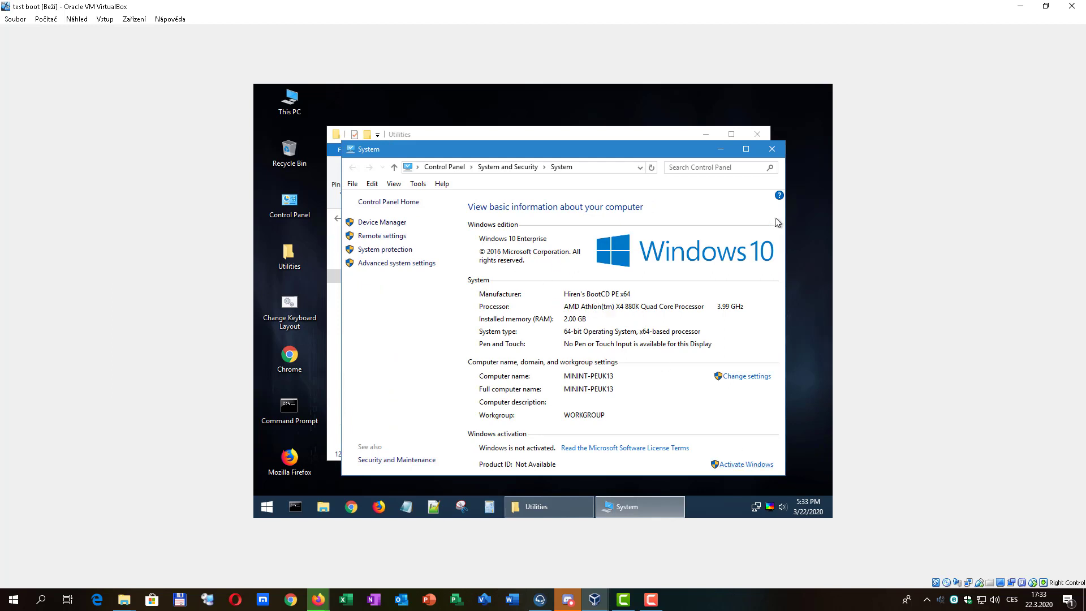
click(772, 148)
Open the desktop's Personalization settings, look through the available themes, and close the window.
right_click(789, 182)
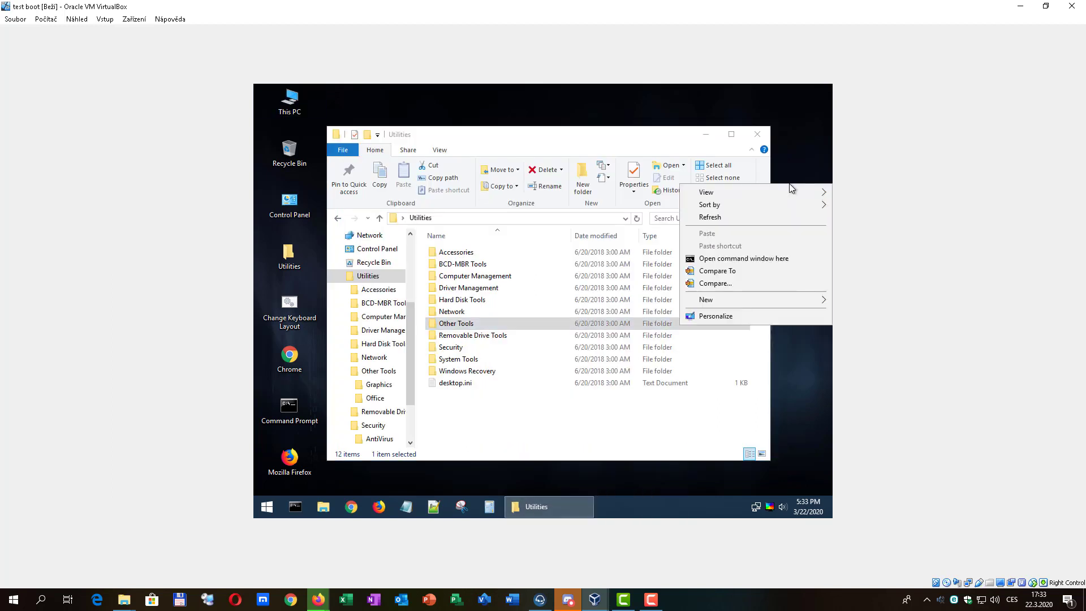
click(756, 315)
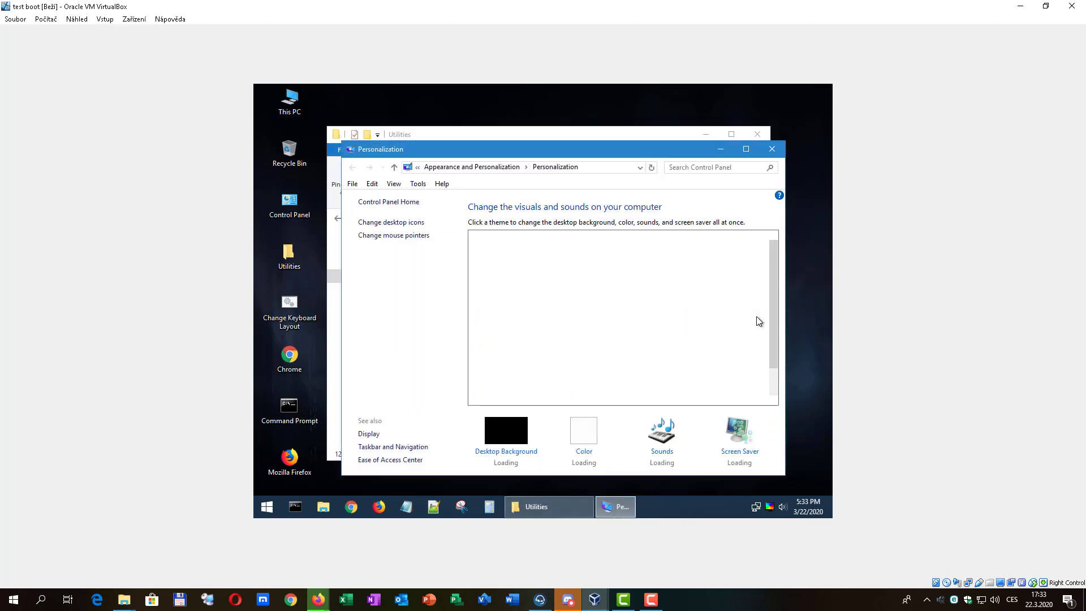
scroll(602, 354, down, 1)
scroll(602, 354, up, 1)
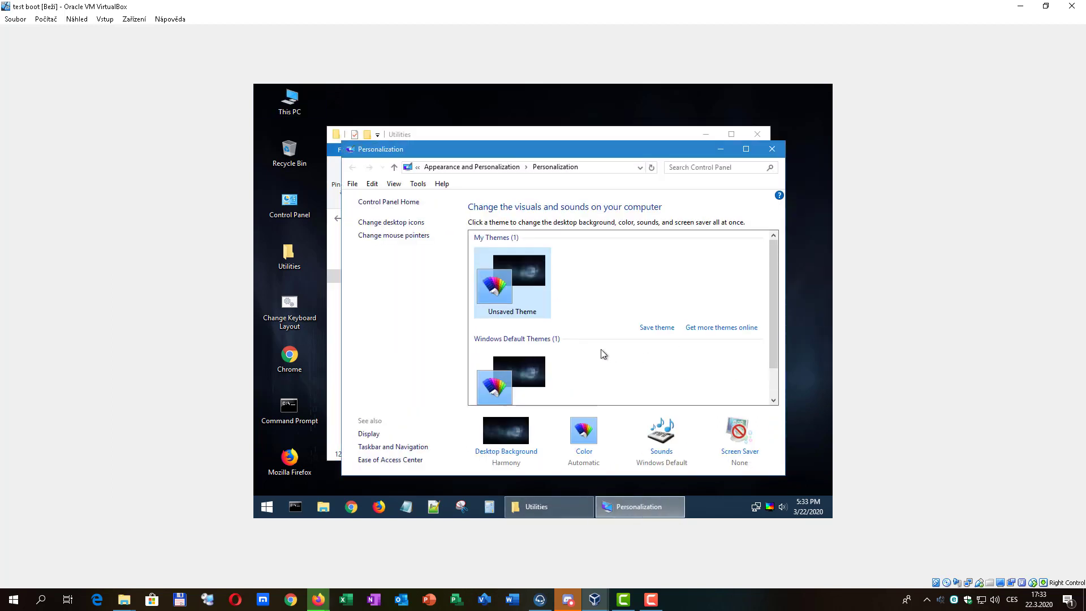
scroll(603, 354, down, 1)
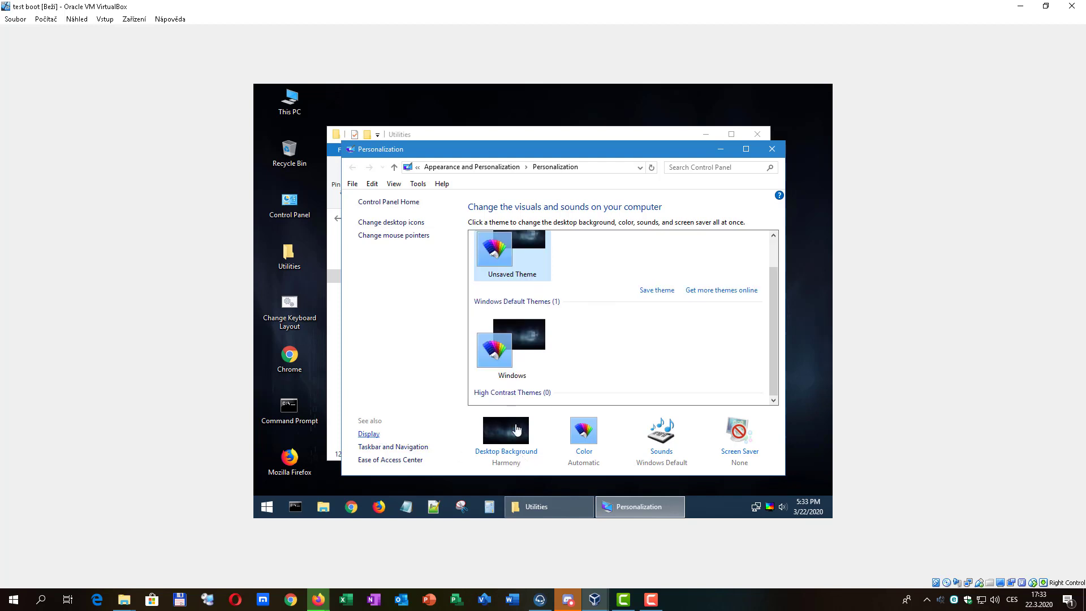
click(772, 149)
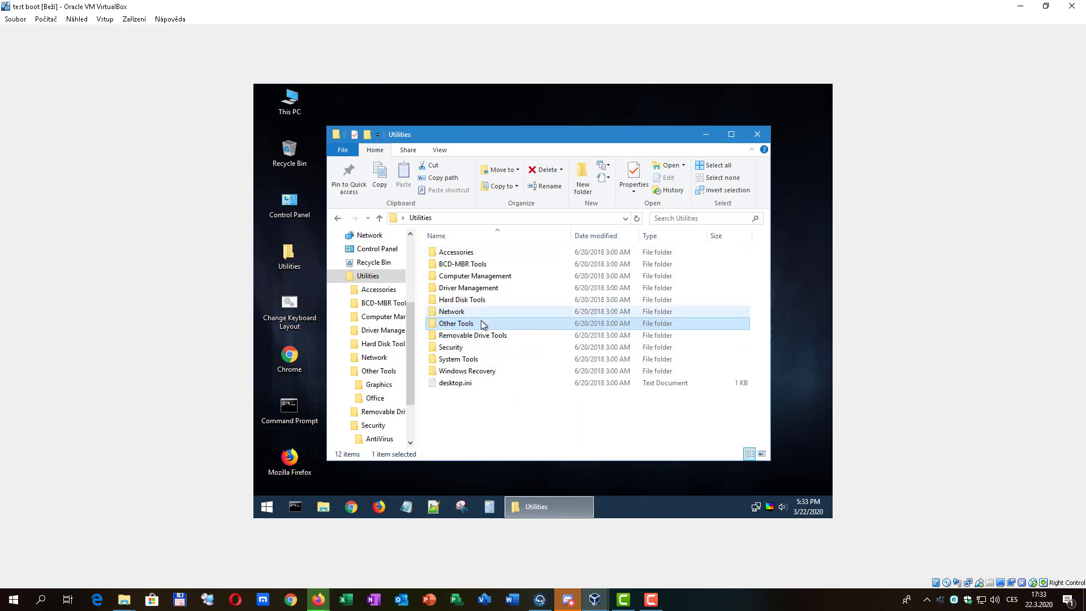
Open the AntiVirus folder inside the Security utilities and select Malwarebytes Anti-Malware.
click(472, 349)
double_click(472, 351)
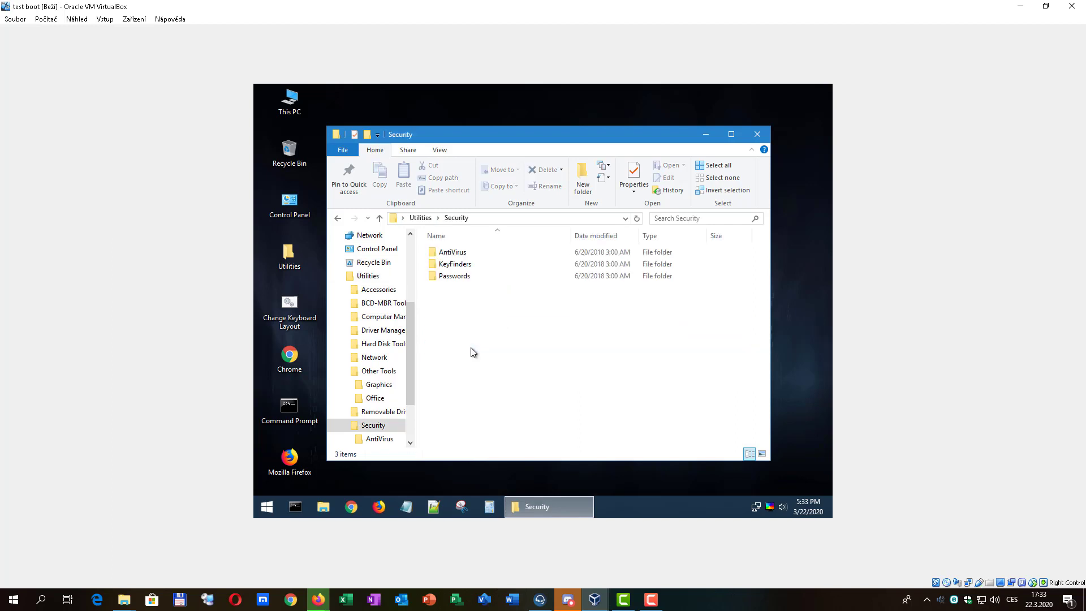
double_click(476, 253)
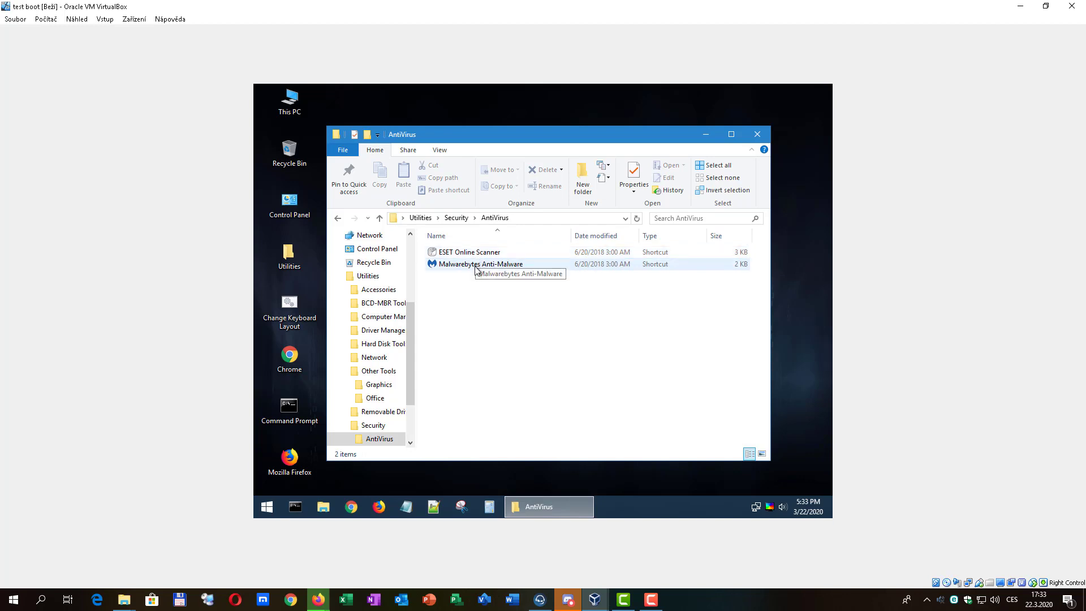
click(476, 266)
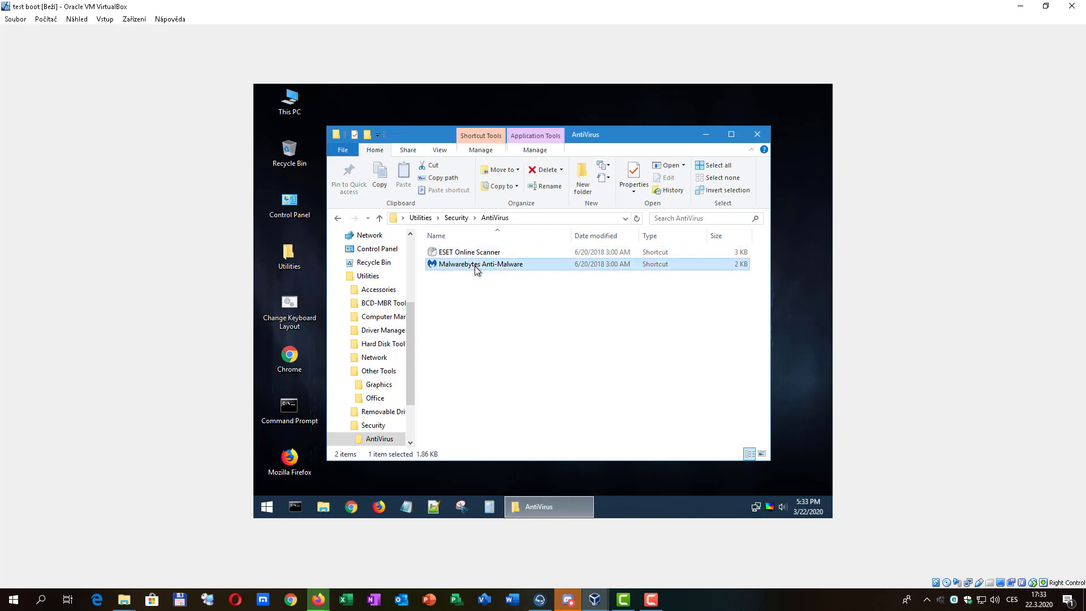
View the Passwords and KeyFinders folders inside Security, then return to the Utilities folder.
click(380, 219)
double_click(466, 277)
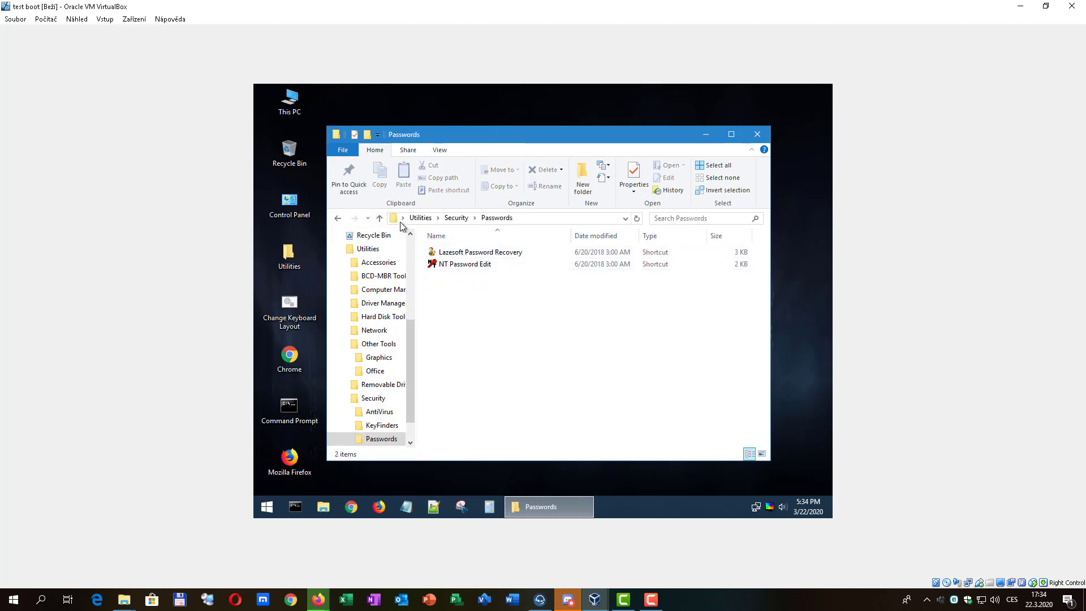
click(379, 219)
double_click(436, 263)
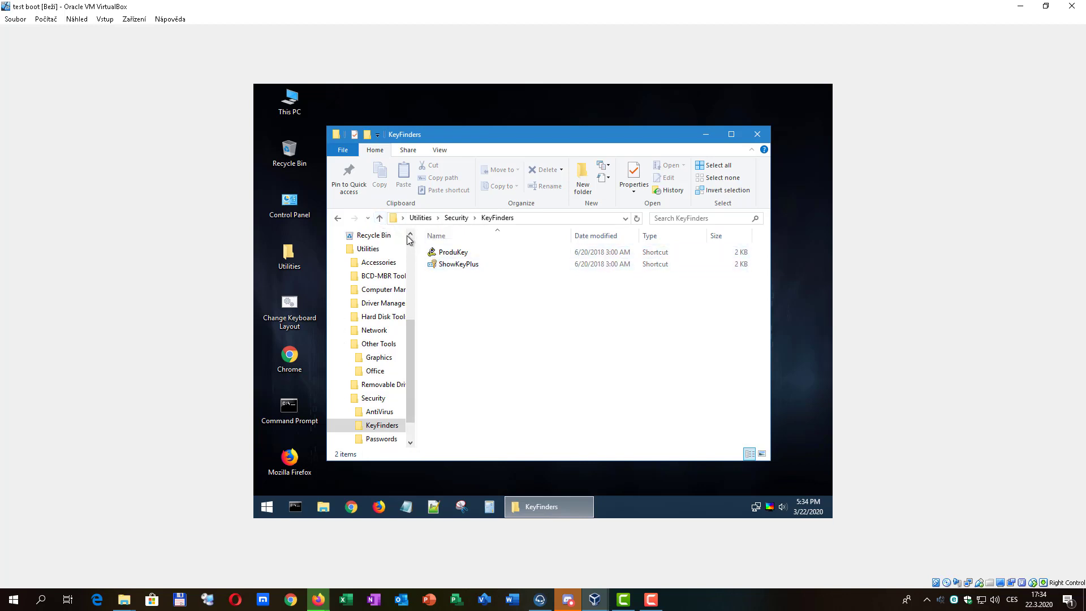
click(381, 219)
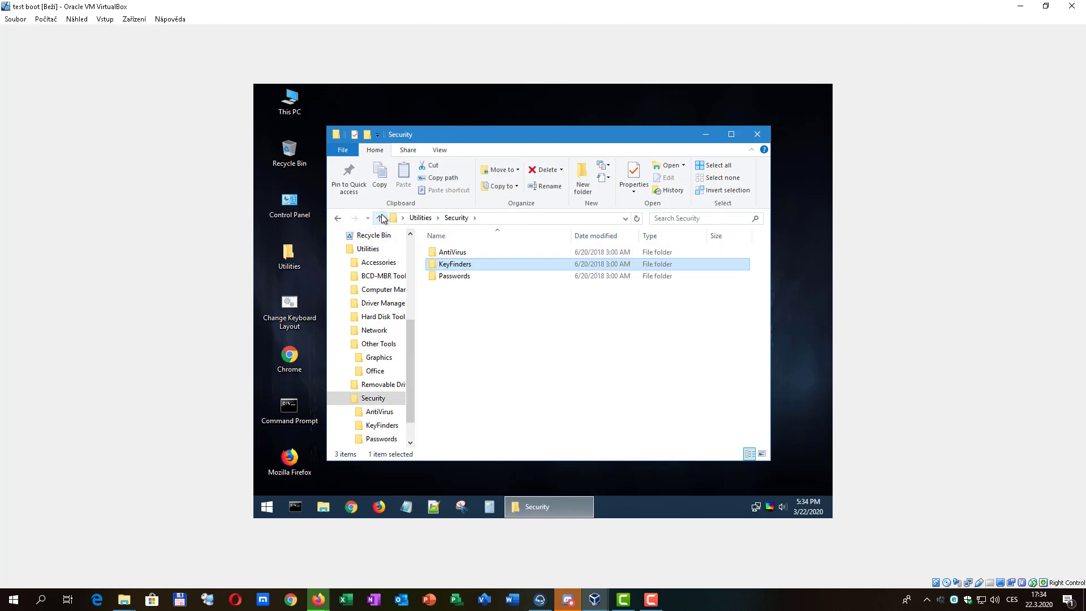
click(380, 219)
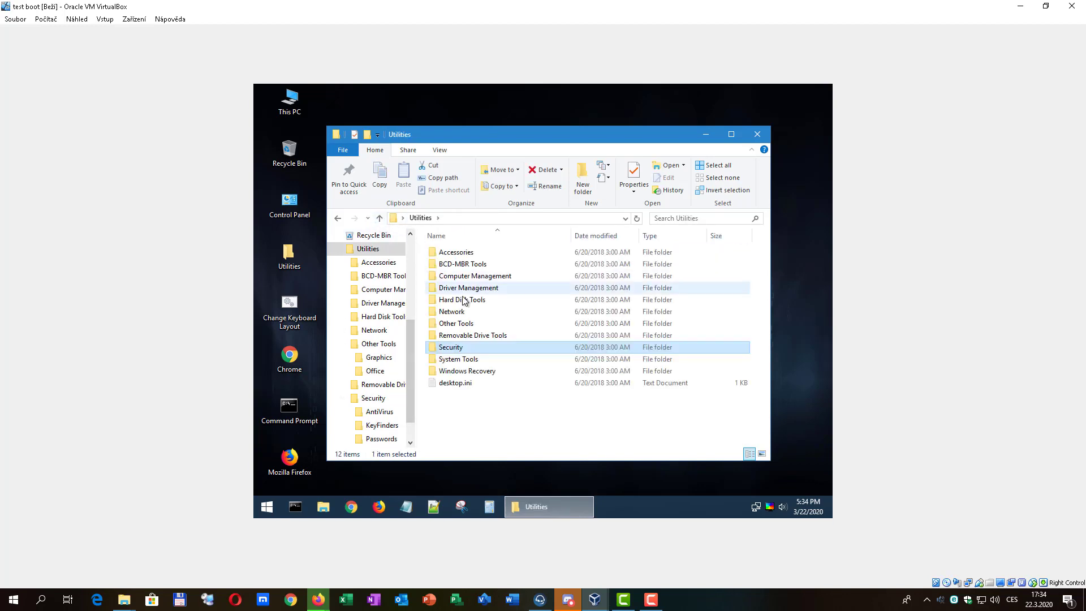
Open the Removable Drive Tools folder, point out CDBurnerXP and Rufus by selecting each, then return to Utilities.
double_click(474, 335)
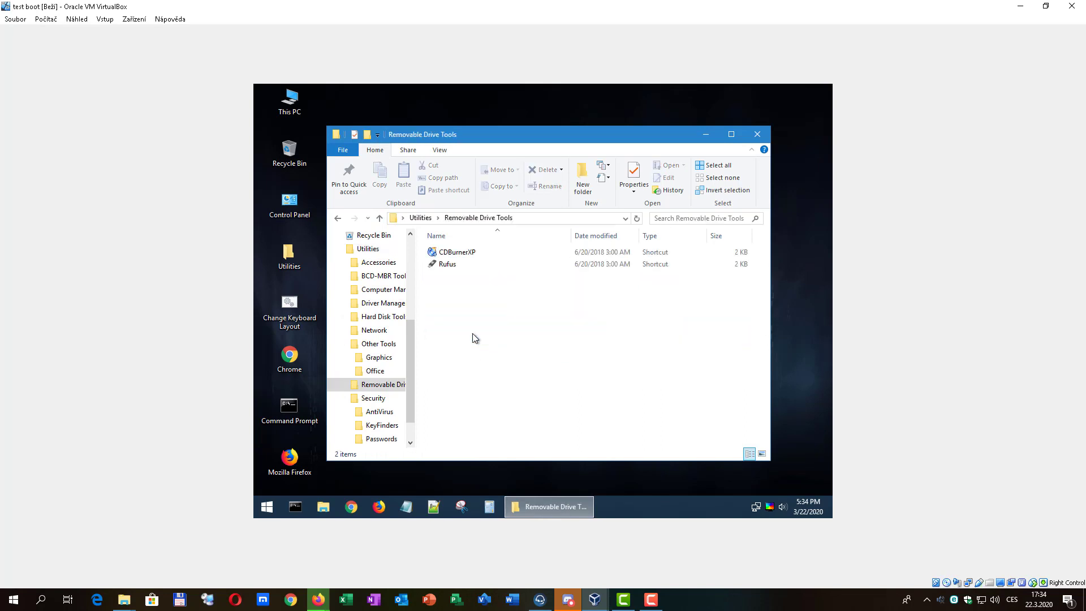
click(450, 270)
key(Up)
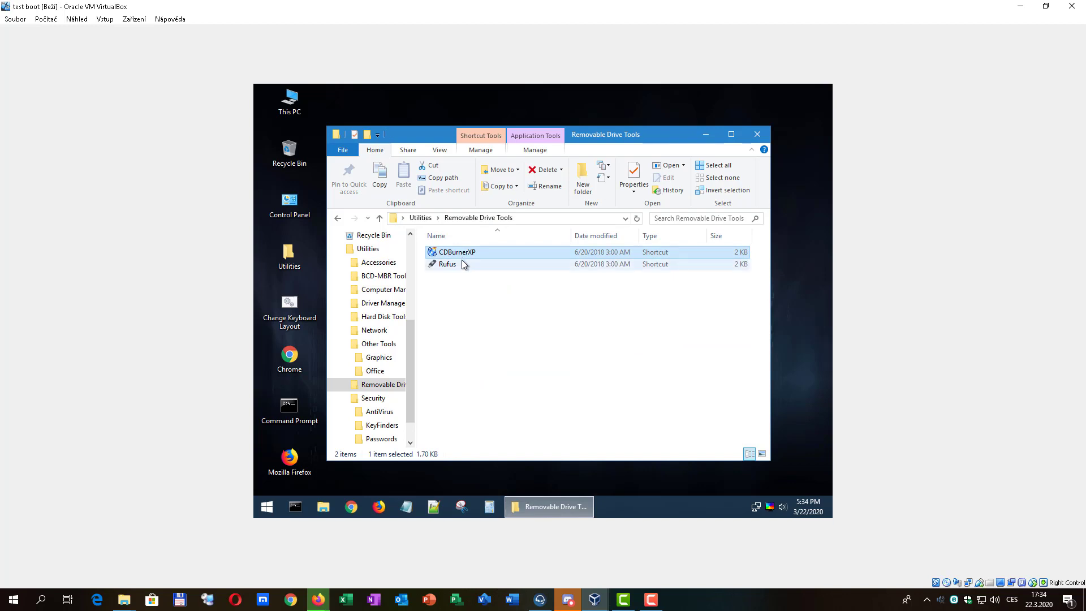
click(461, 262)
click(461, 254)
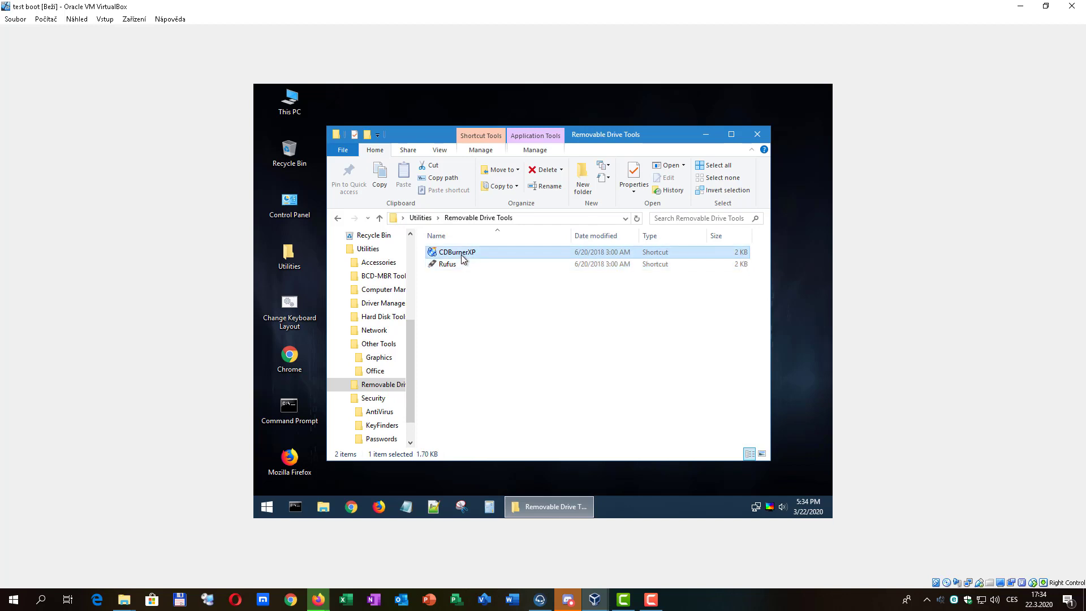
click(458, 261)
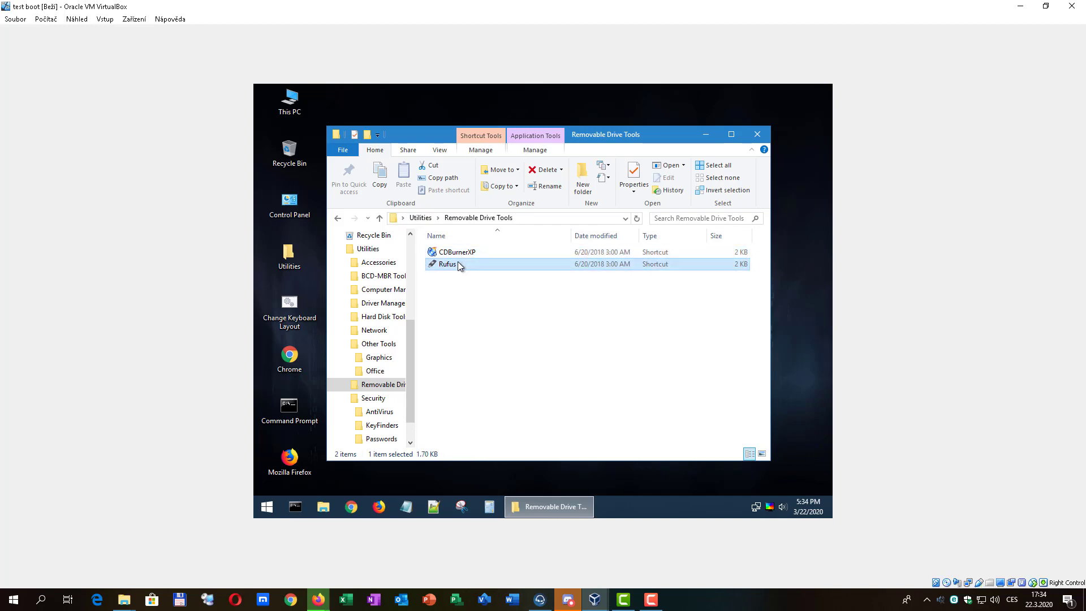
click(380, 219)
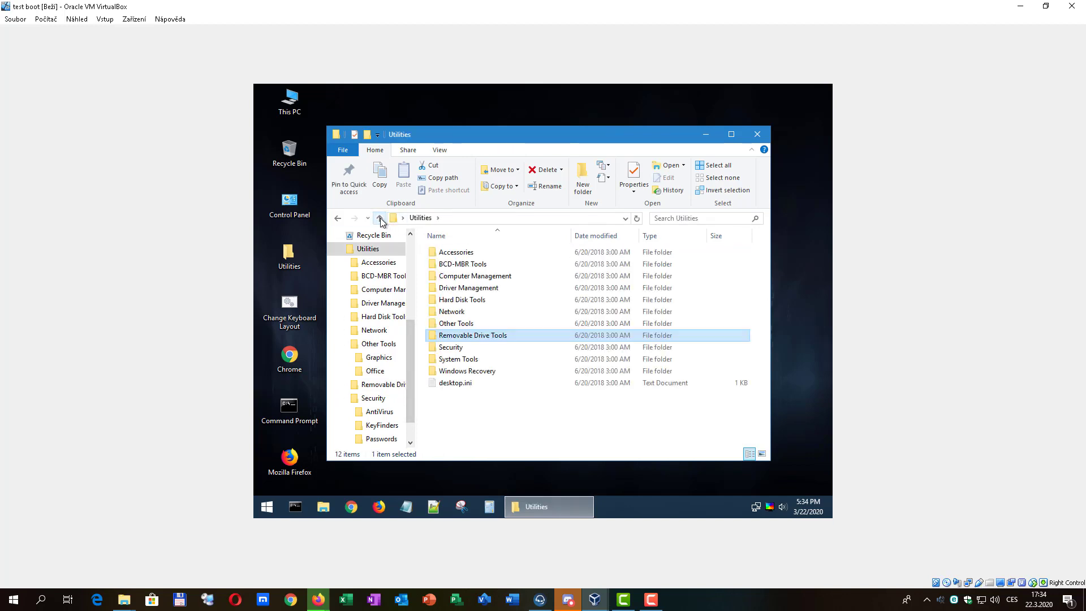
View the Other Tools folder and its Office subfolder, then return to the Utilities folder.
double_click(474, 324)
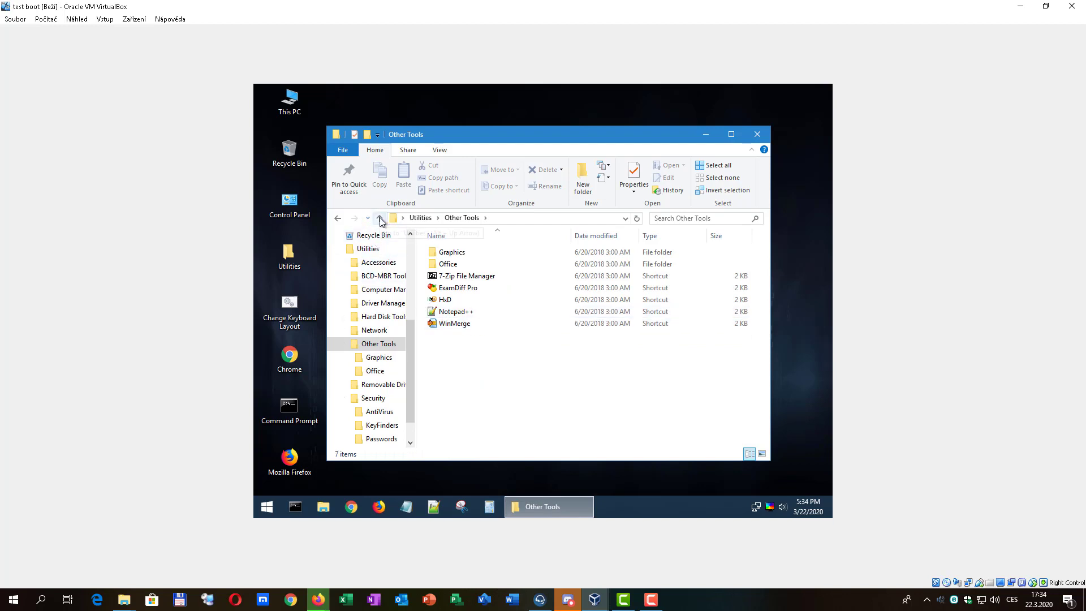
double_click(439, 264)
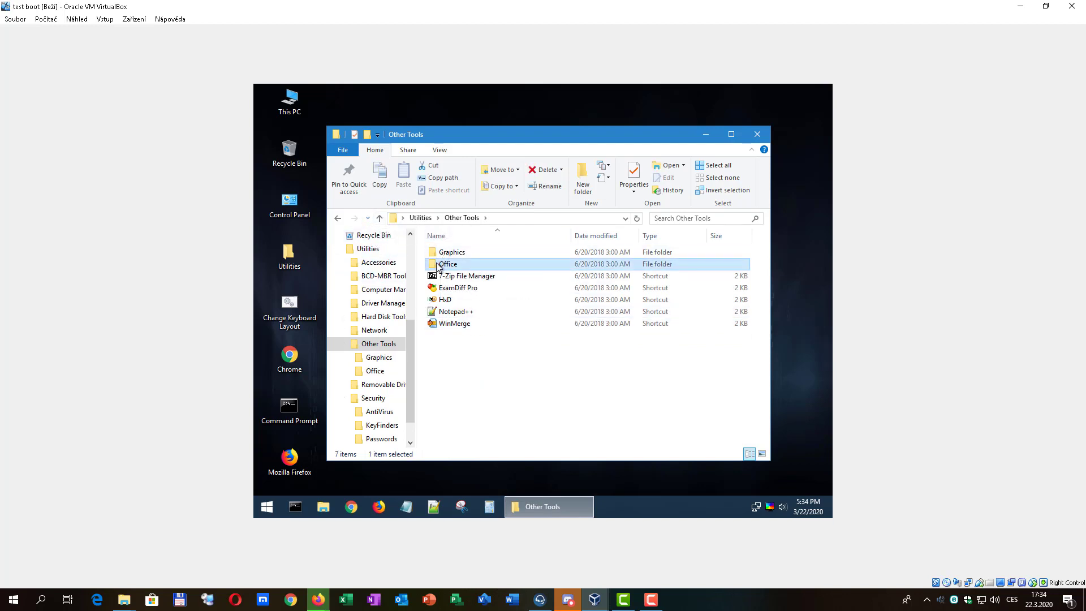
click(380, 219)
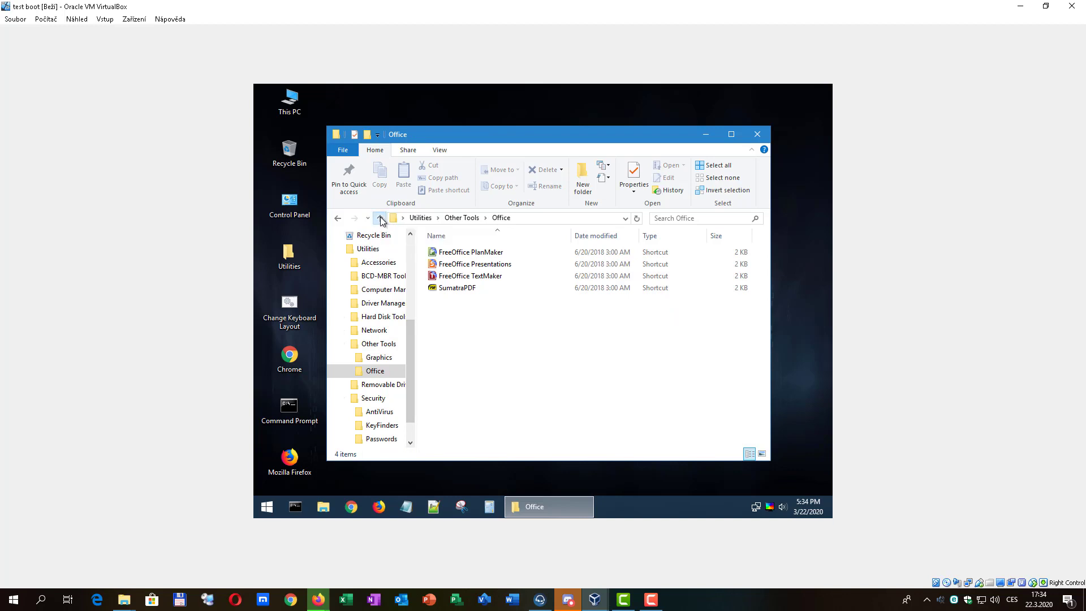
click(380, 219)
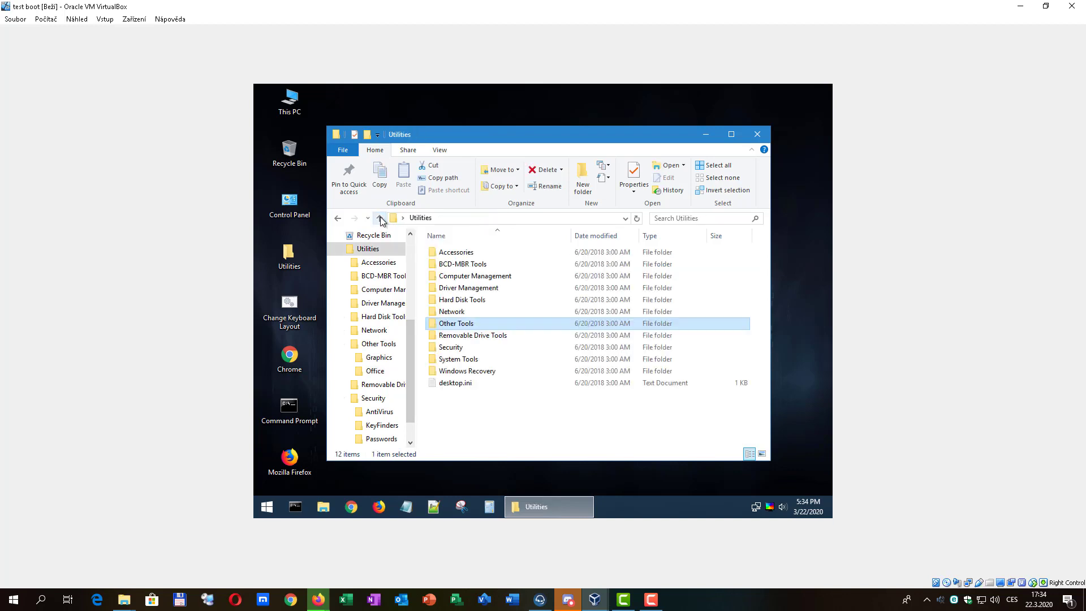
Launch Aero Admin from the Remote Control folder inside Network, return to Utilities, and view the AeroAdmin window before closing it.
double_click(486, 311)
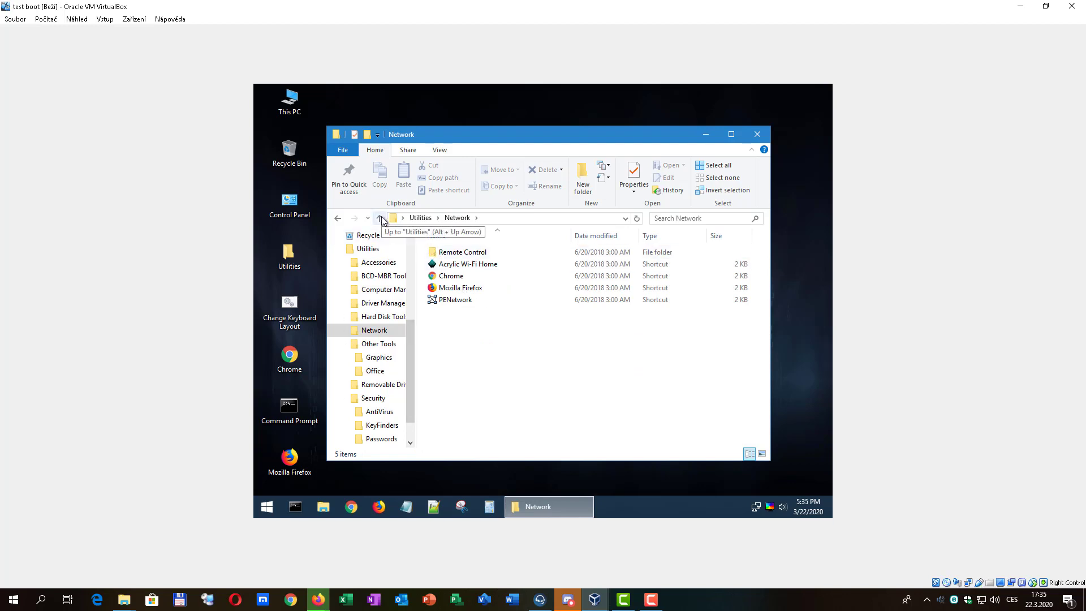
double_click(444, 252)
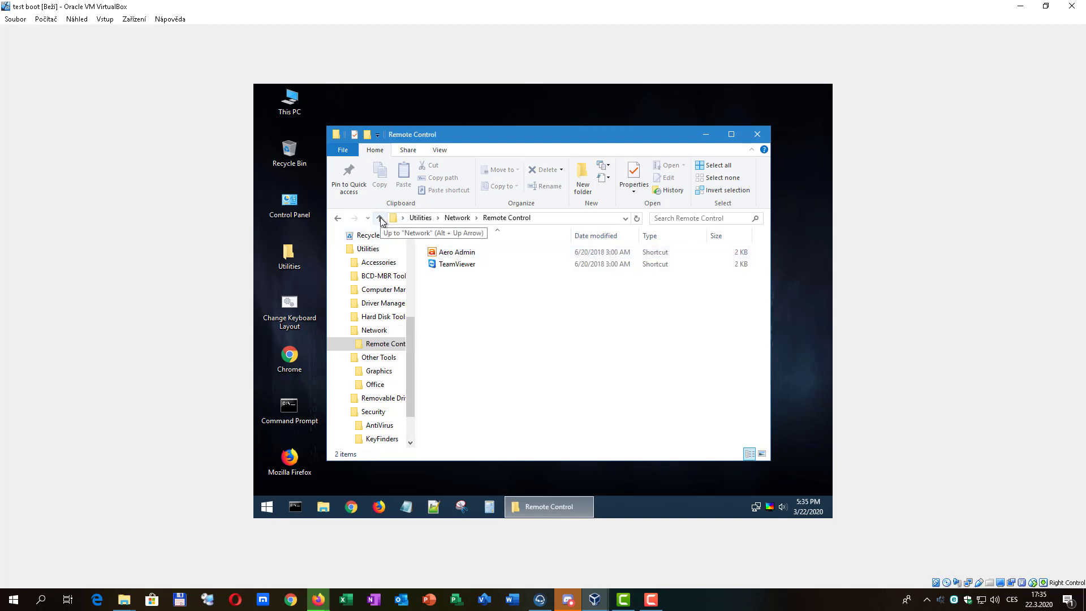
double_click(463, 252)
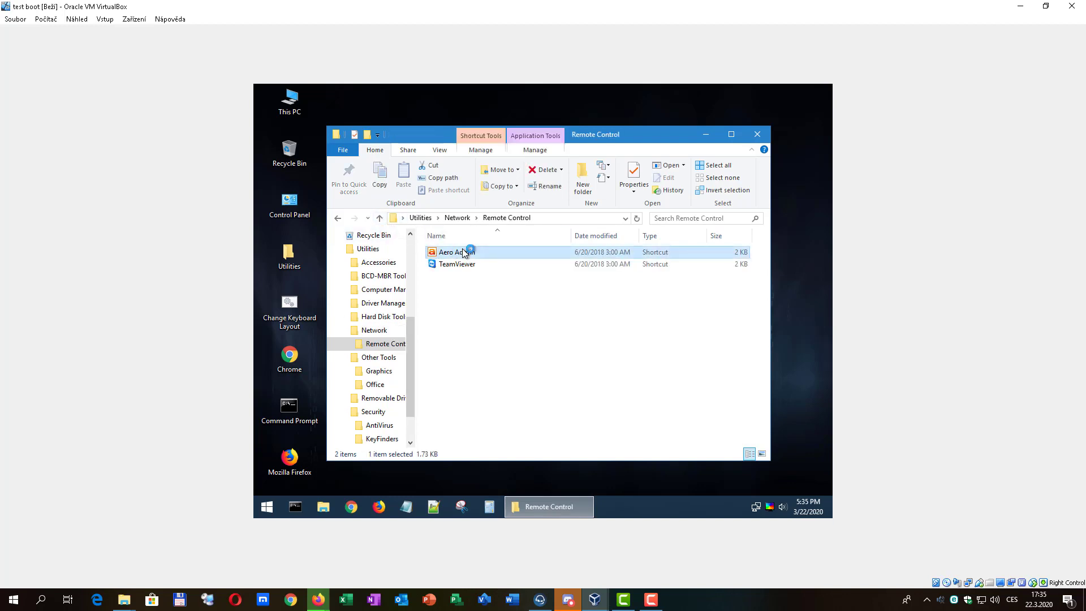
click(379, 220)
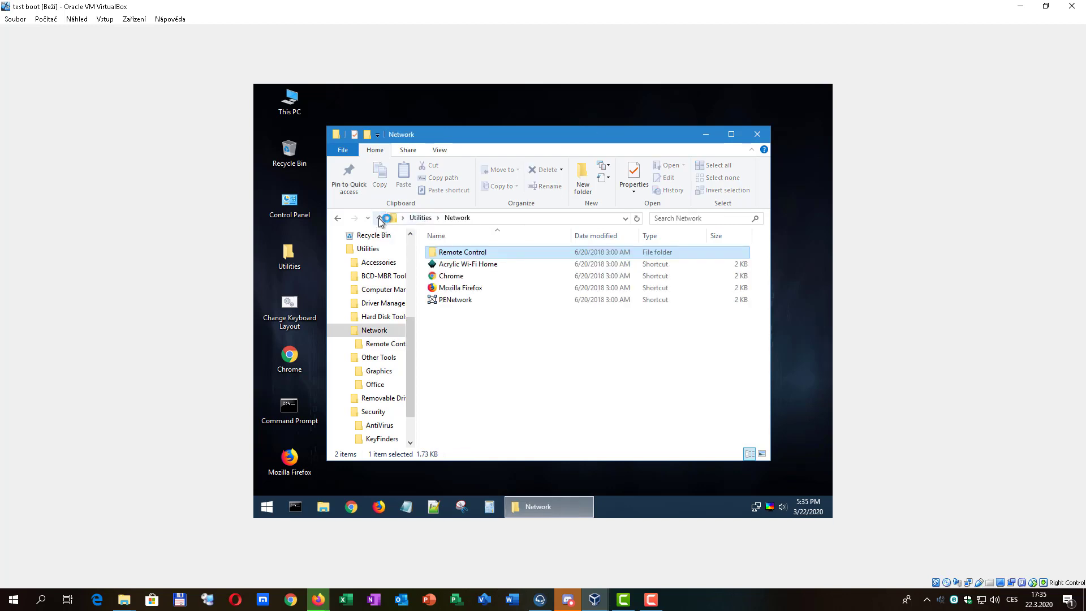
click(379, 220)
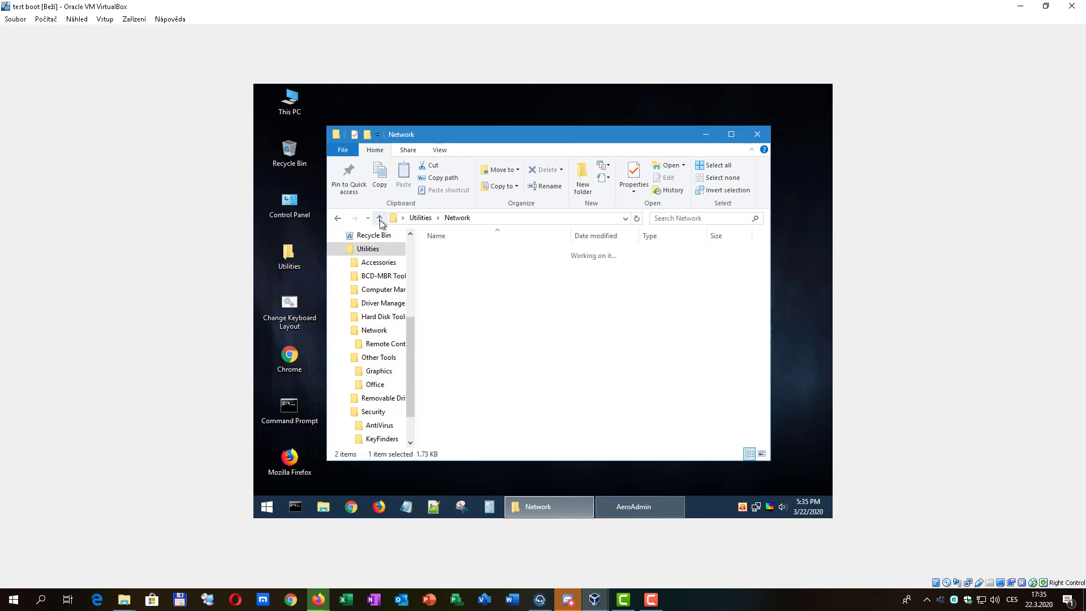
click(657, 498)
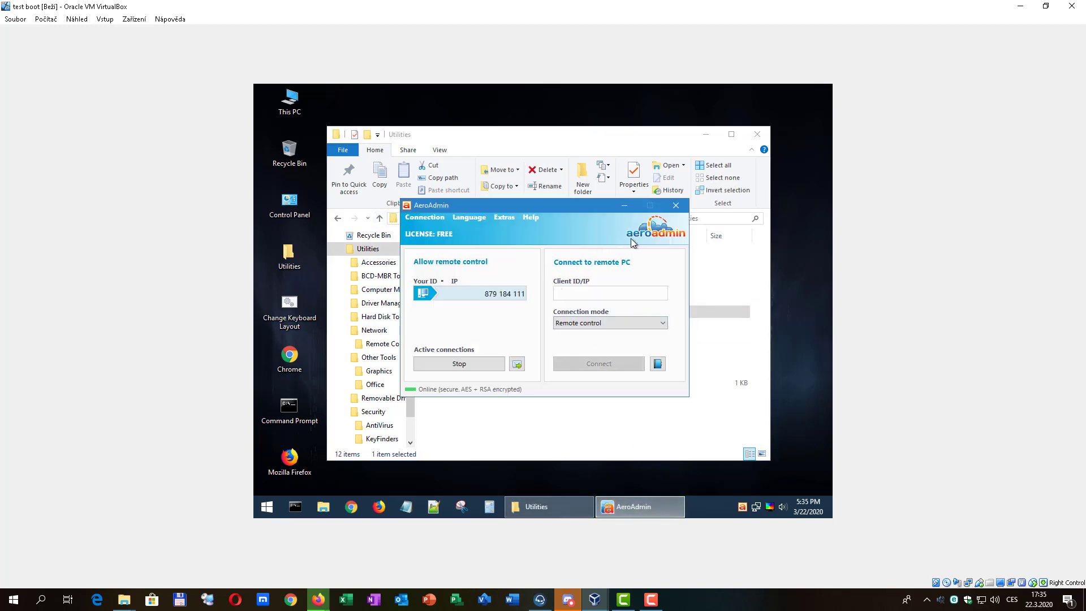
click(676, 206)
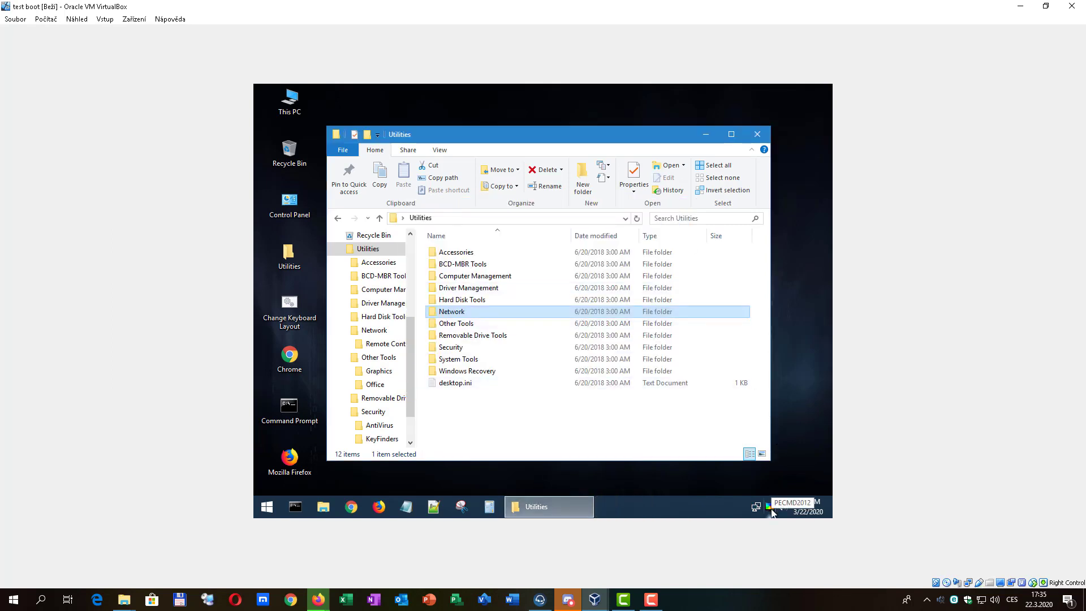
Open Computer Management for This PC, view Disk Management, Device Manager and the Shared Folders branch, and close it.
right_click(287, 106)
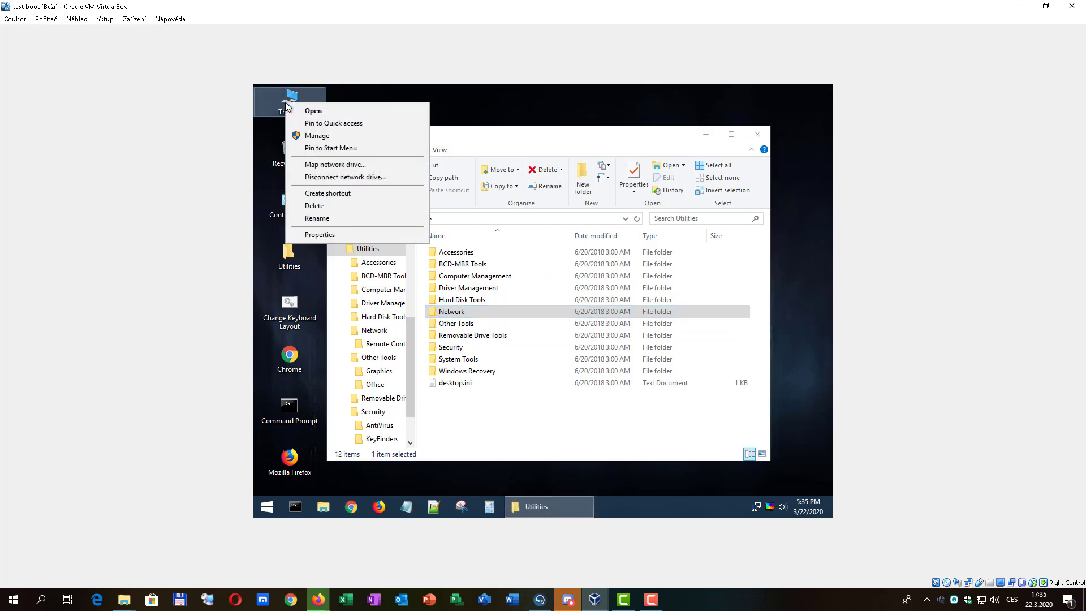
click(324, 136)
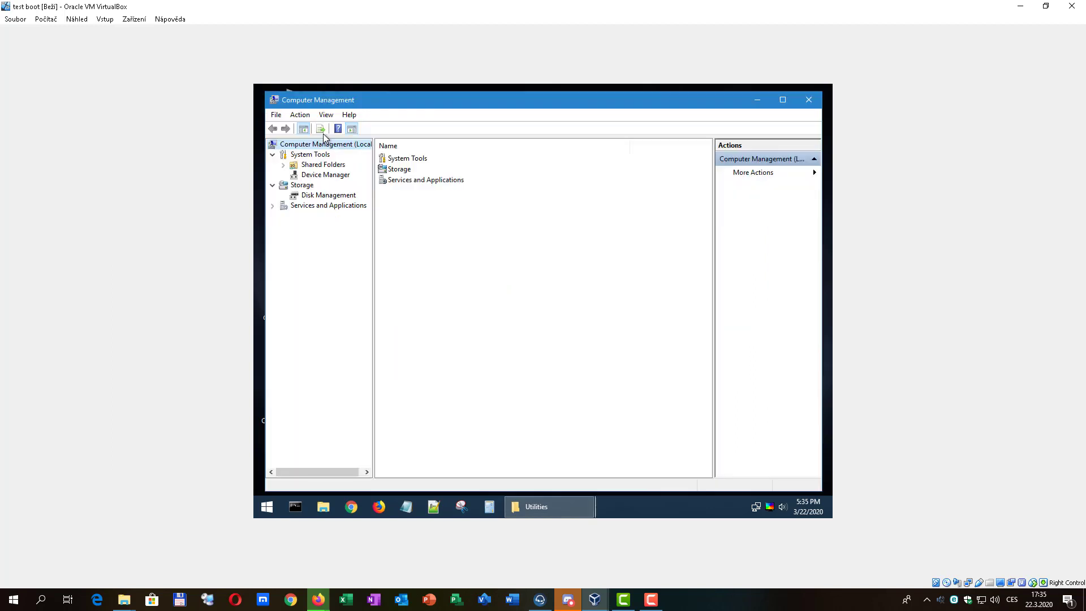
click(342, 196)
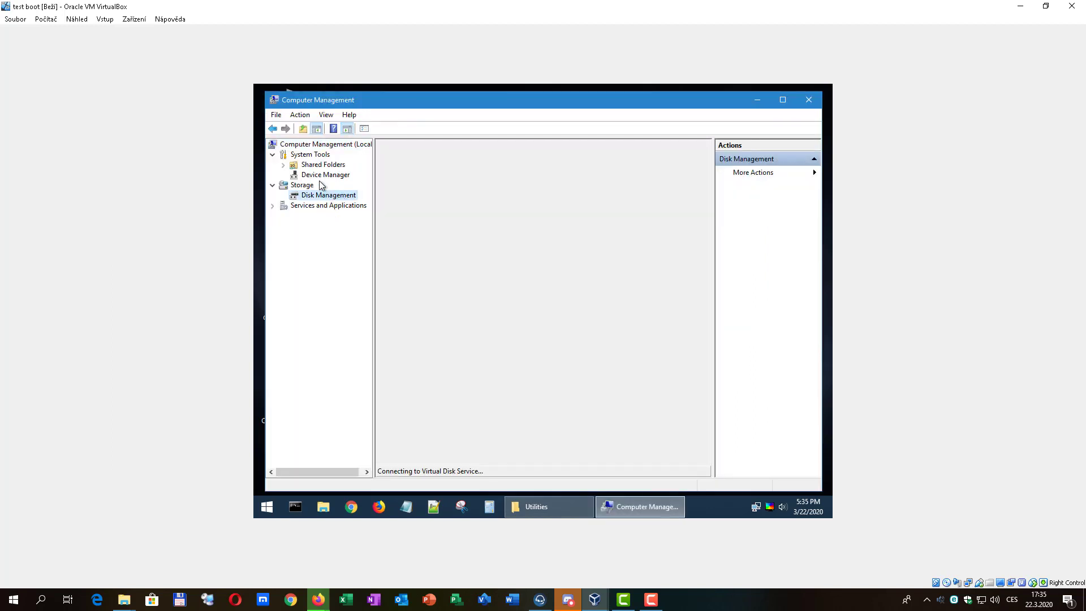
click(323, 175)
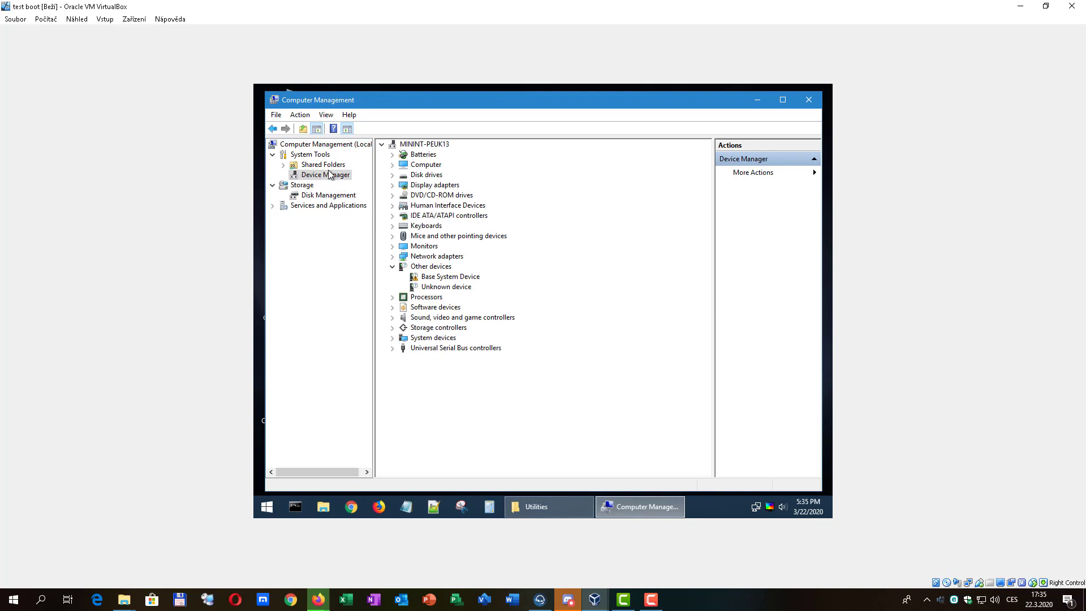
click(283, 165)
click(283, 165)
click(809, 100)
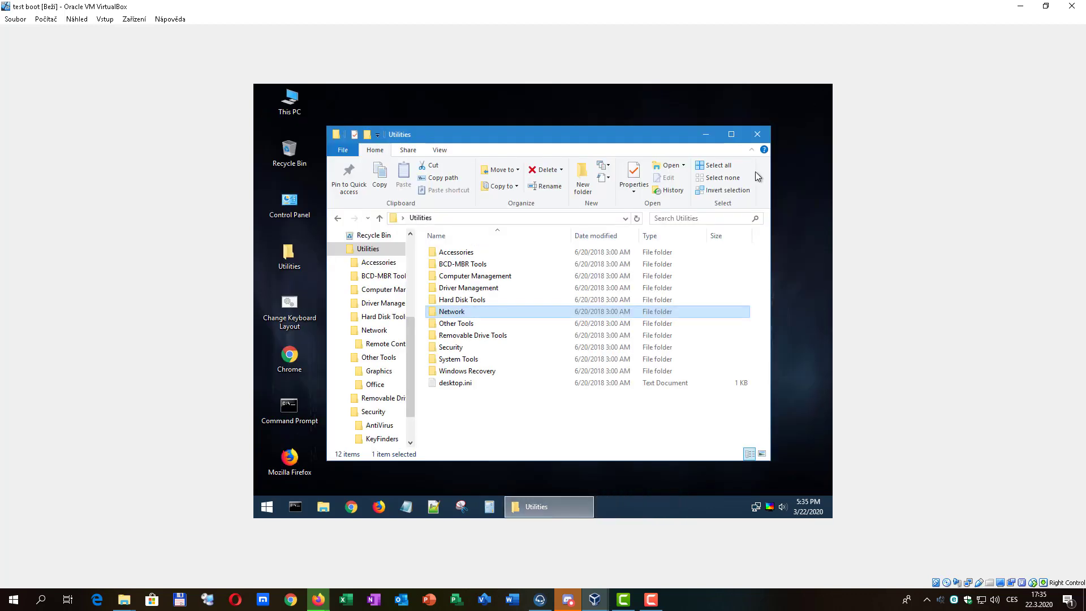
click(531, 341)
click(498, 336)
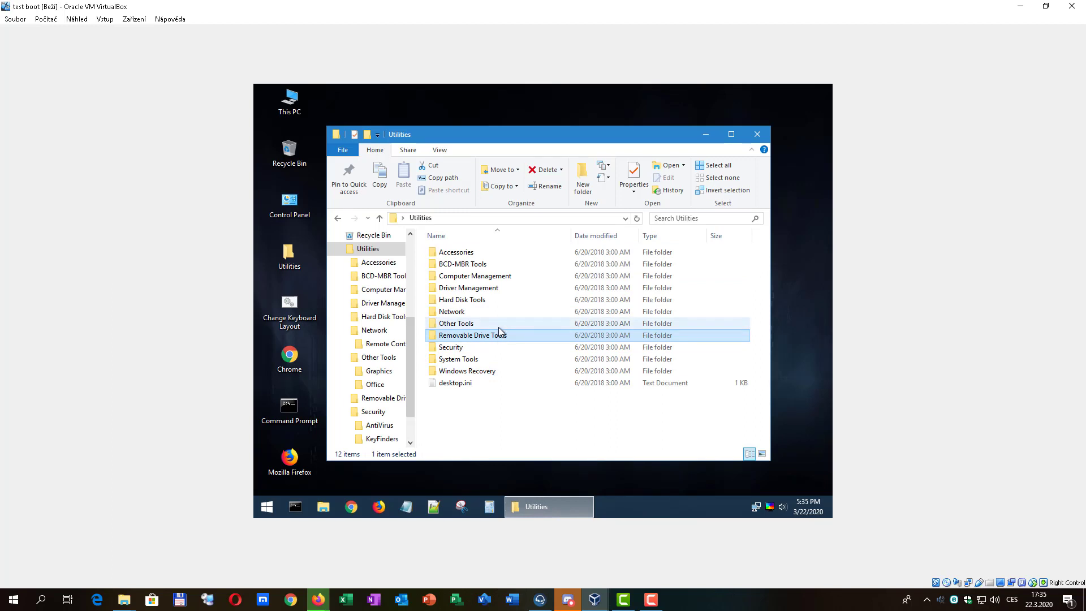
click(497, 298)
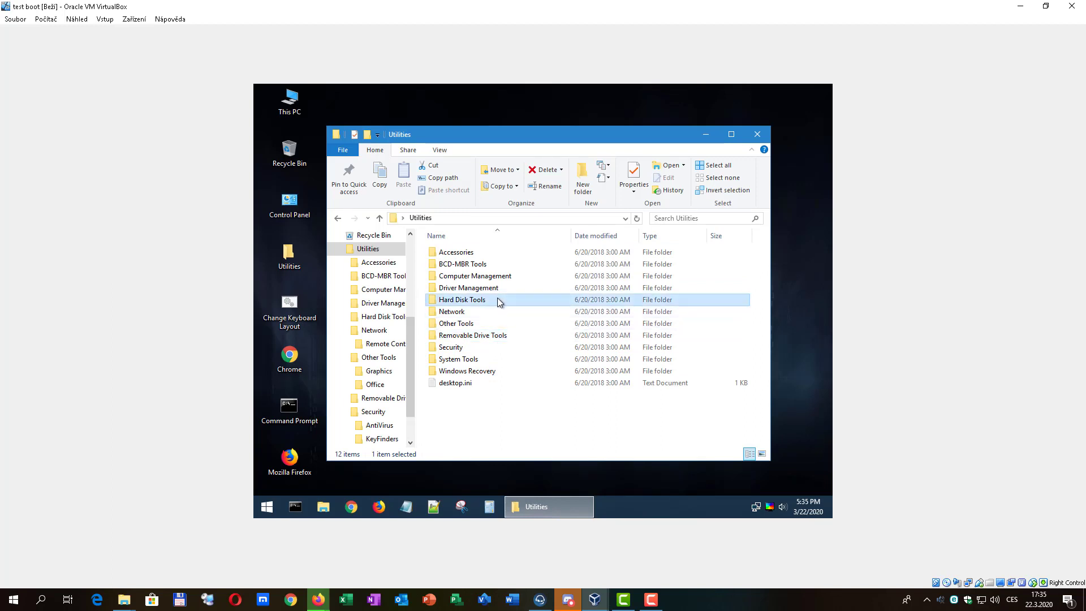
click(504, 326)
click(503, 347)
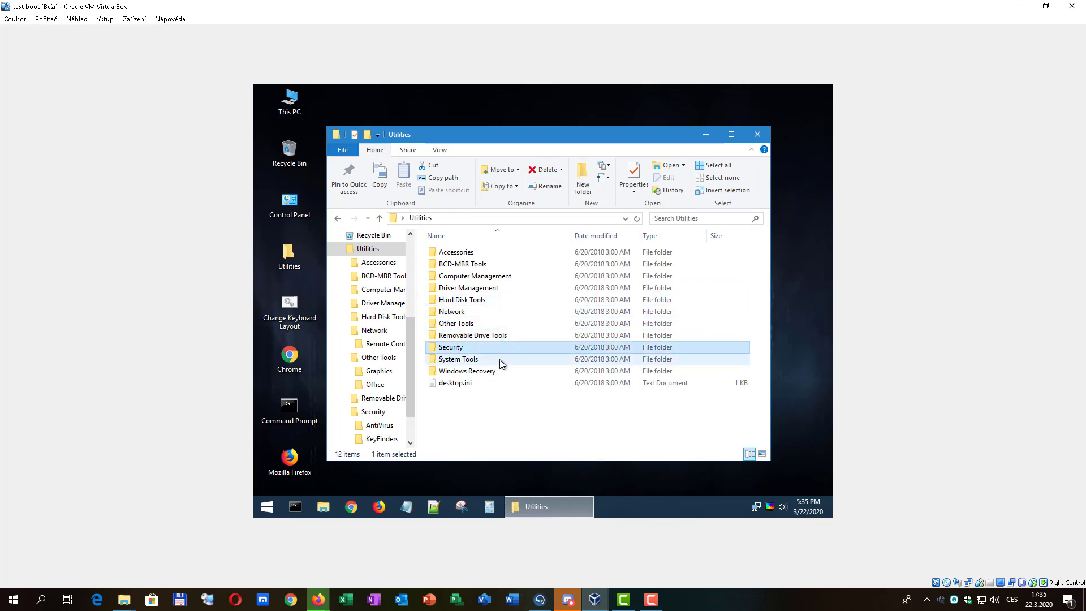
click(497, 361)
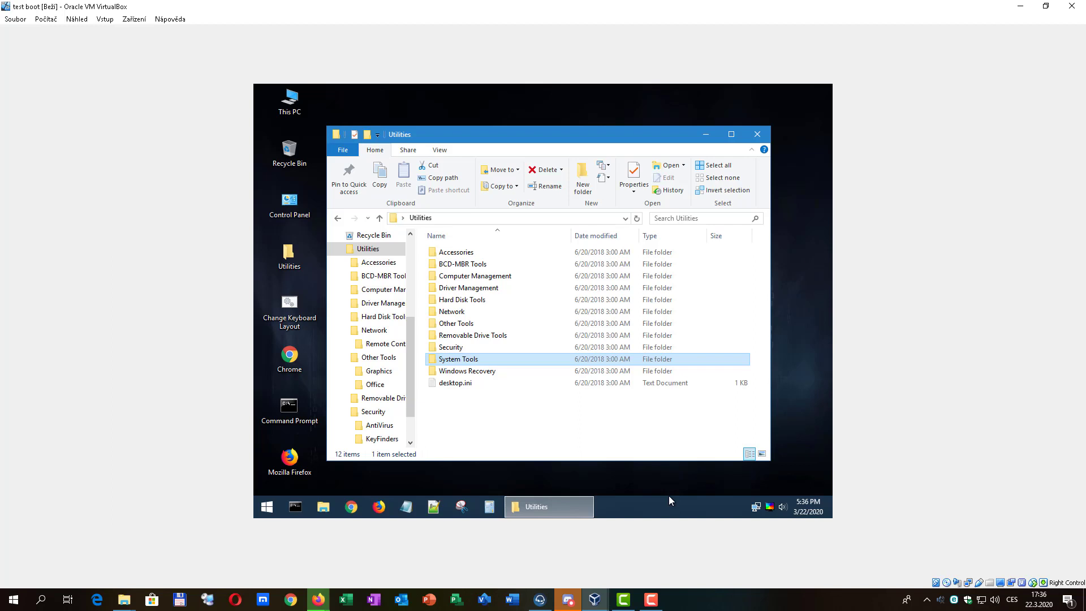
click(556, 430)
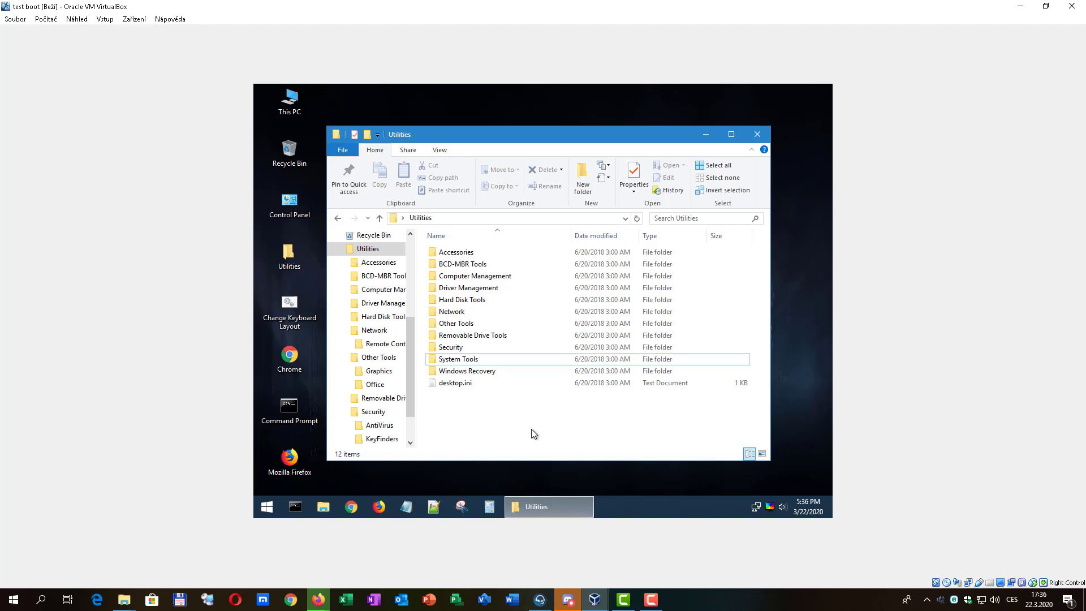
click(651, 600)
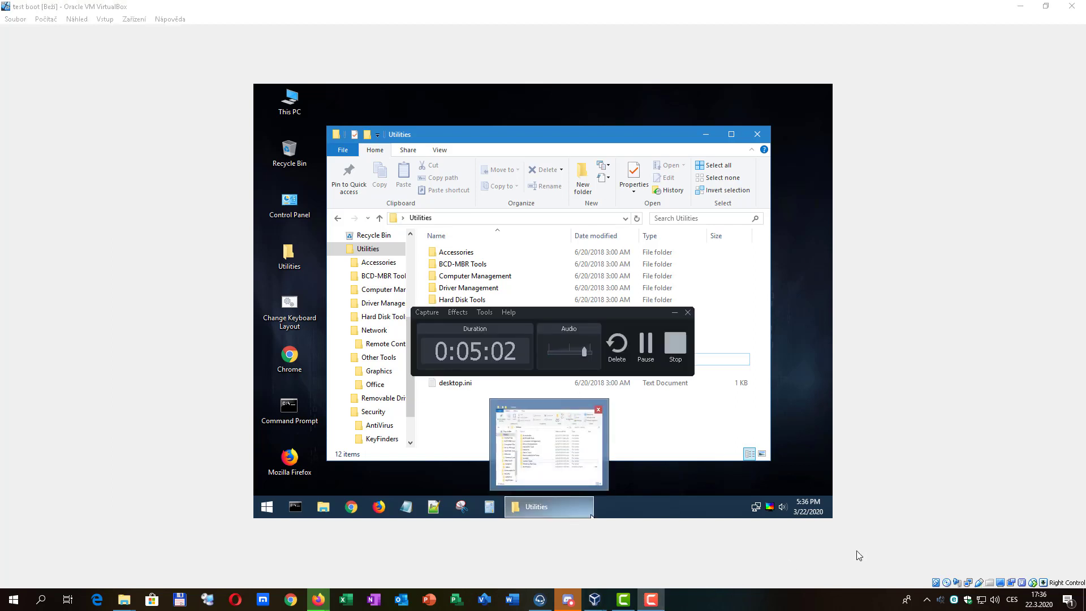